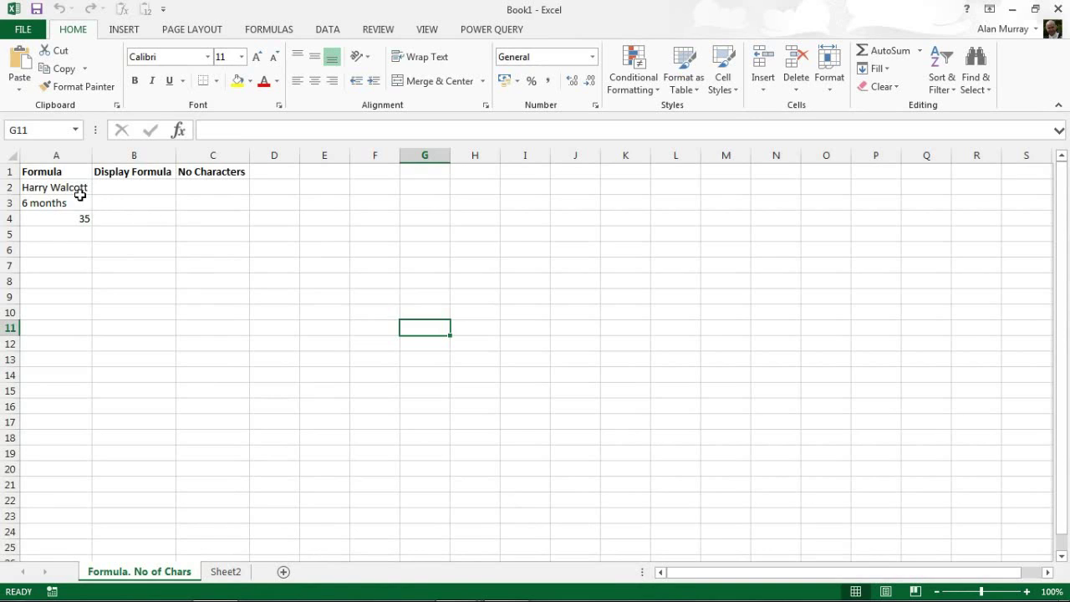
Enlarge the worksheet to 200% and inspect the formulas behind the results in A2 and A3.
left_click_drag(76, 192, 72, 220)
left_click(124, 257)
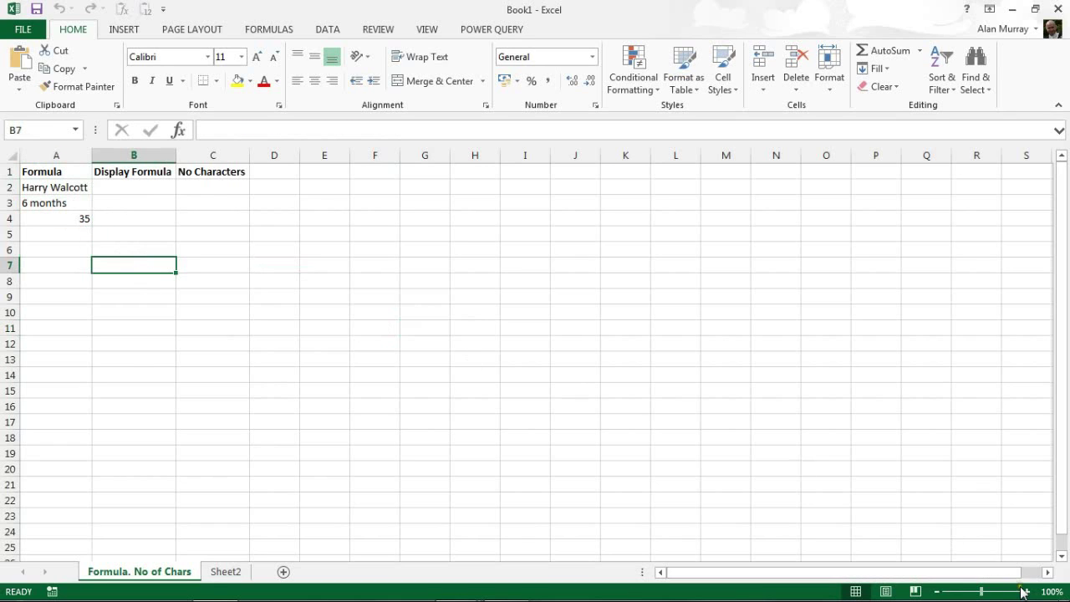
left_click(1025, 591)
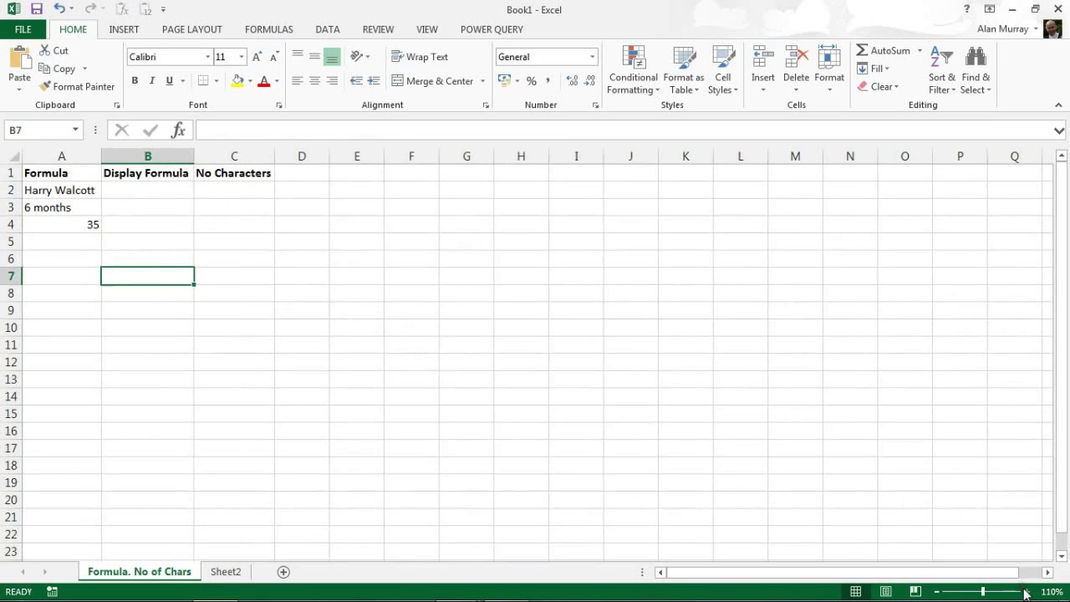
left_click(1025, 591)
left_click(1025, 591)
left_click(1025, 591)
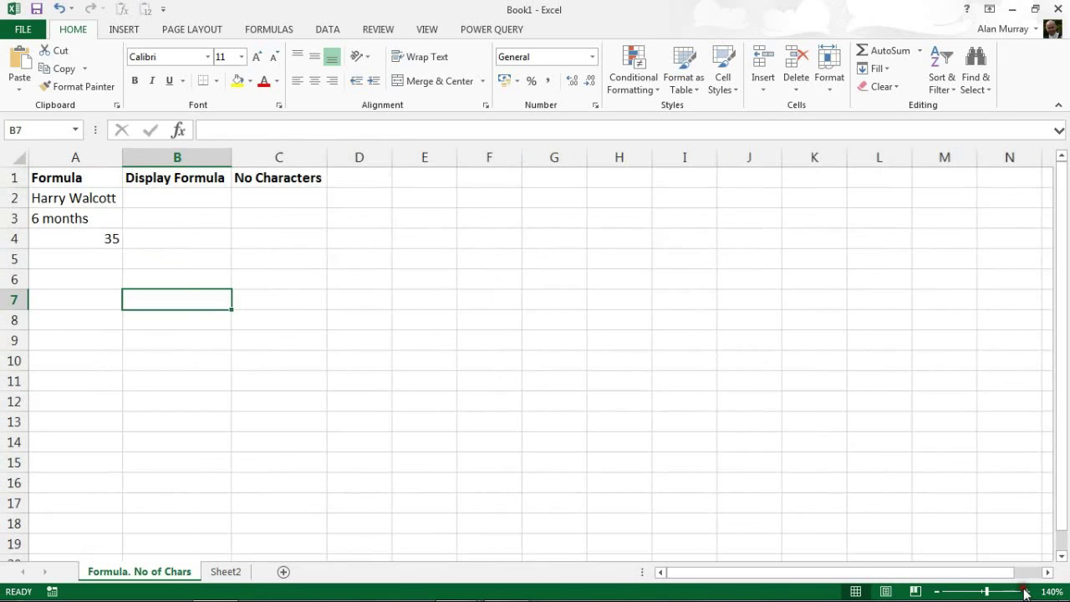
left_click(1026, 591)
left_click(1026, 592)
left_click(1025, 591)
left_click(1025, 592)
left_click(1025, 591)
left_click(1025, 591)
left_click(160, 230)
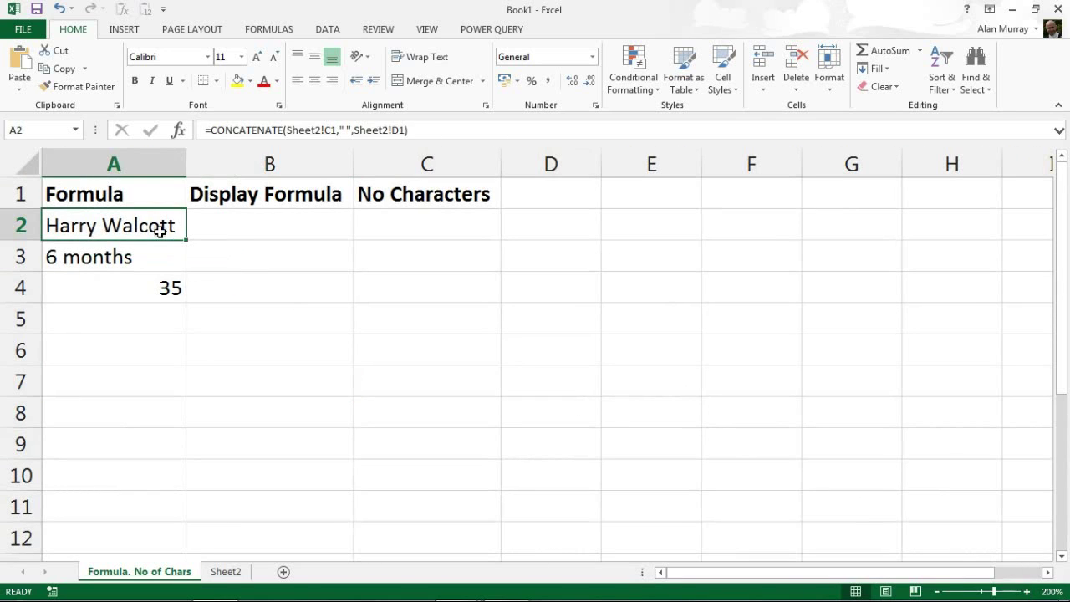
left_click(121, 253)
Enter =FORMULATEXT(A2) in cell B2 under Display Formula.
left_click(232, 230)
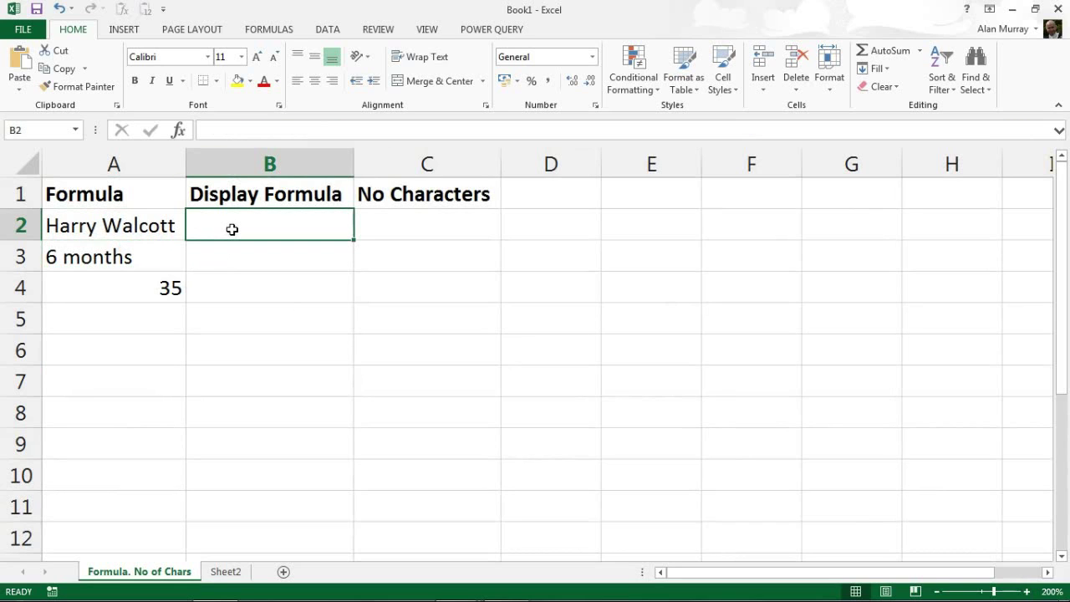
type("=formu")
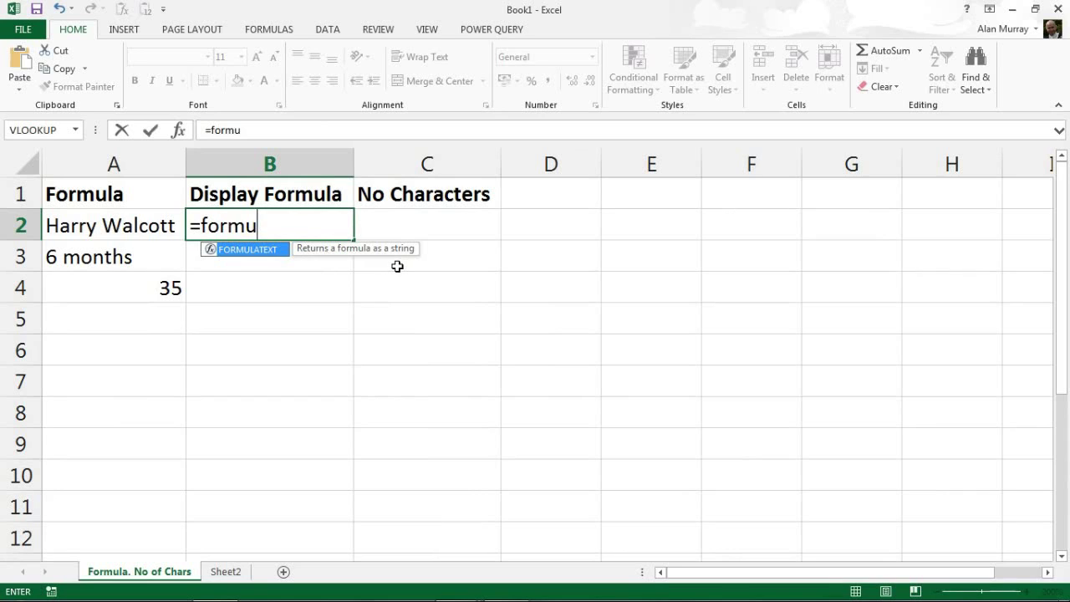
key("Tab")
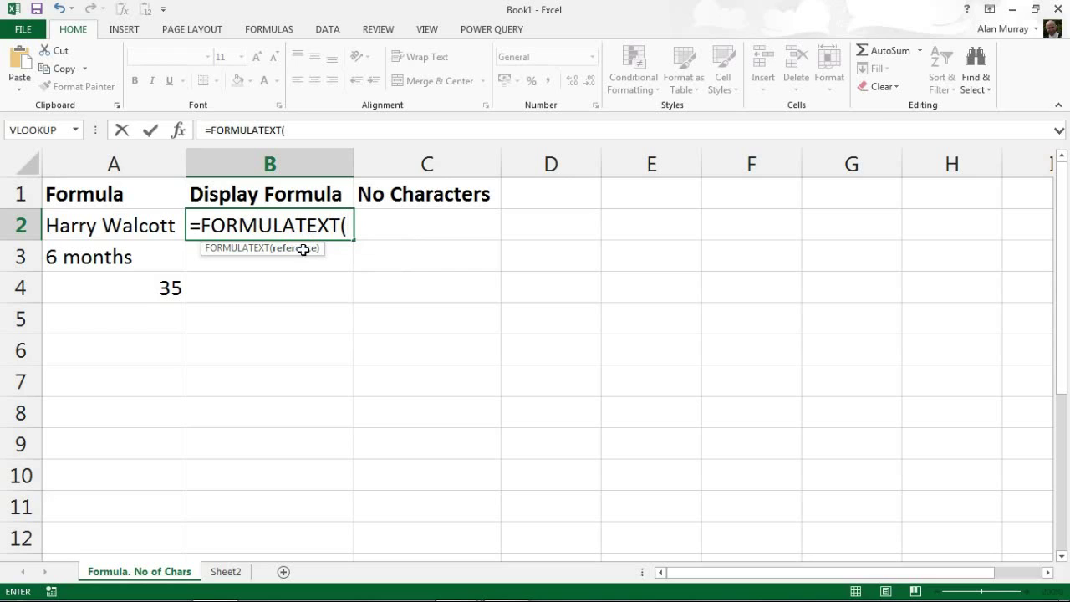
left_click(159, 225)
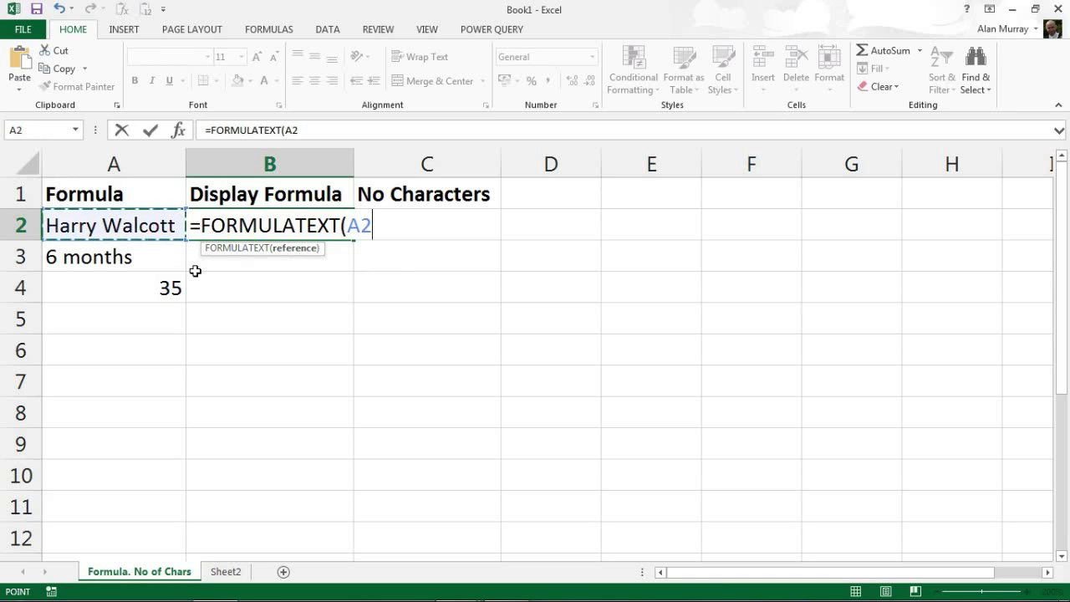
type(")")
key("Return")
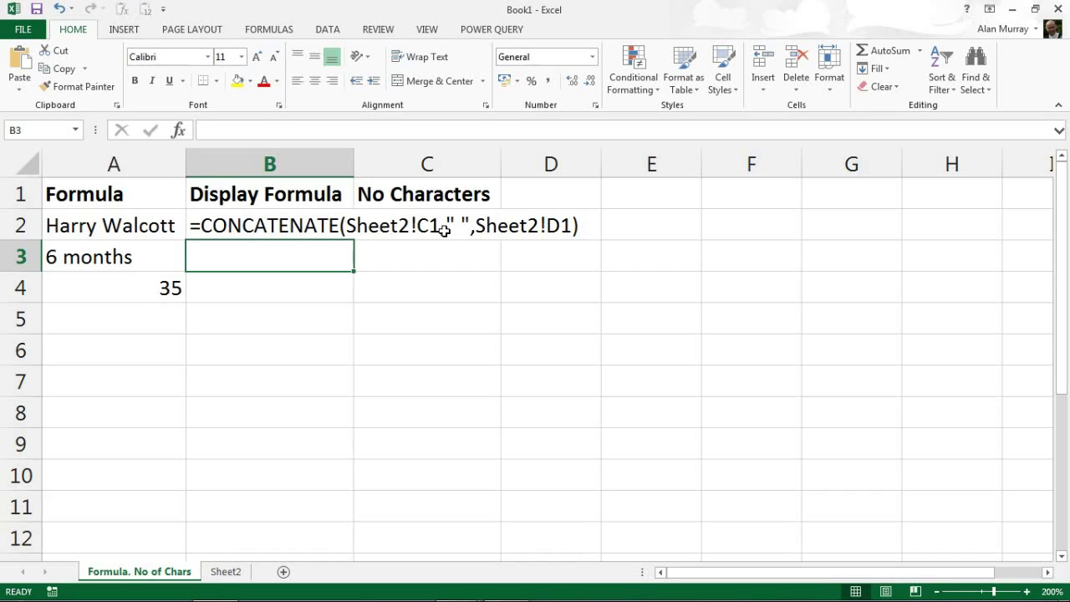
Fill the FORMULATEXT formula from B2 down to B4.
left_click(332, 226)
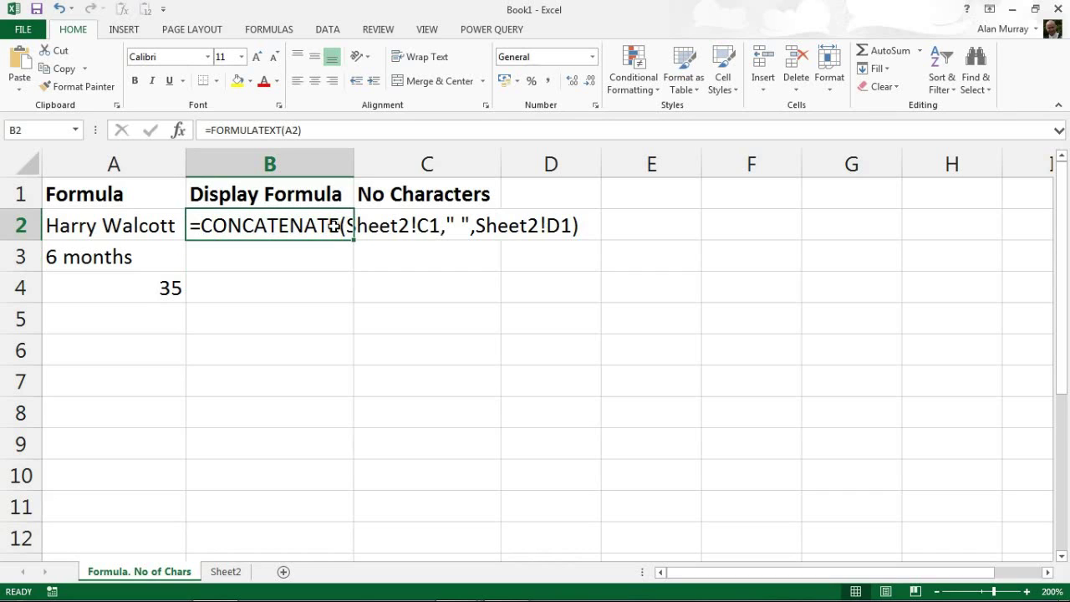
left_click_drag(354, 240, 349, 295)
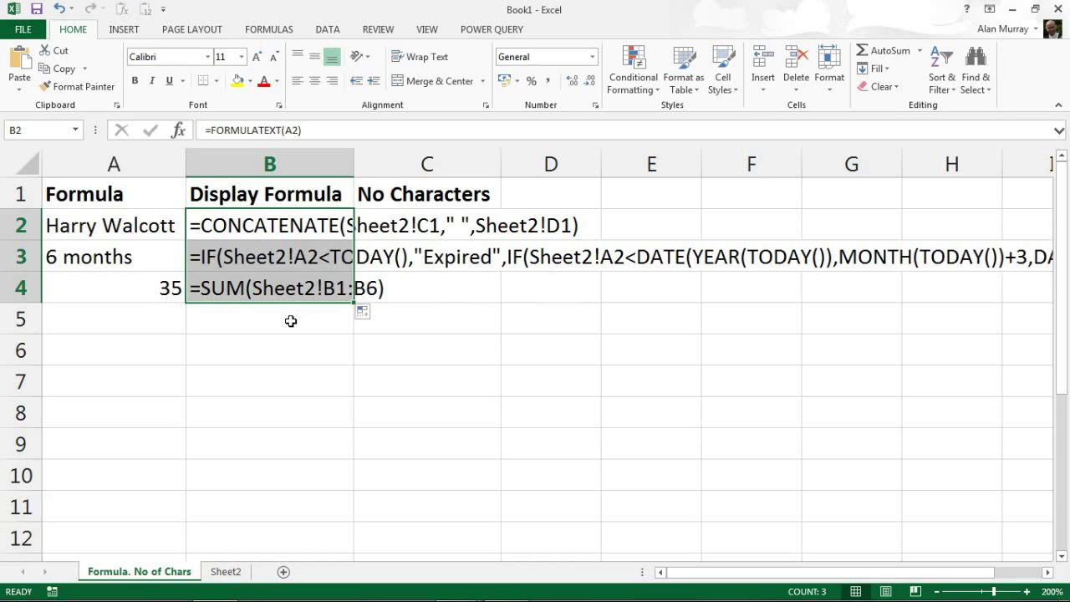
left_click(259, 289)
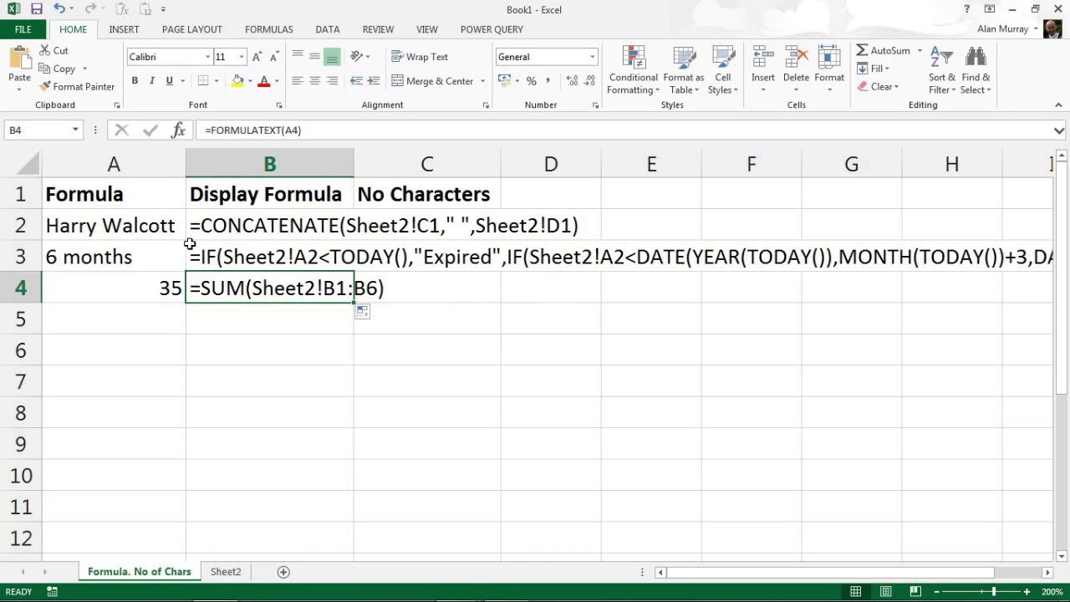
Examine the formula in A2, the Show Formulas option and the FORMULATEXT formulas in B2:B4.
left_click(158, 218)
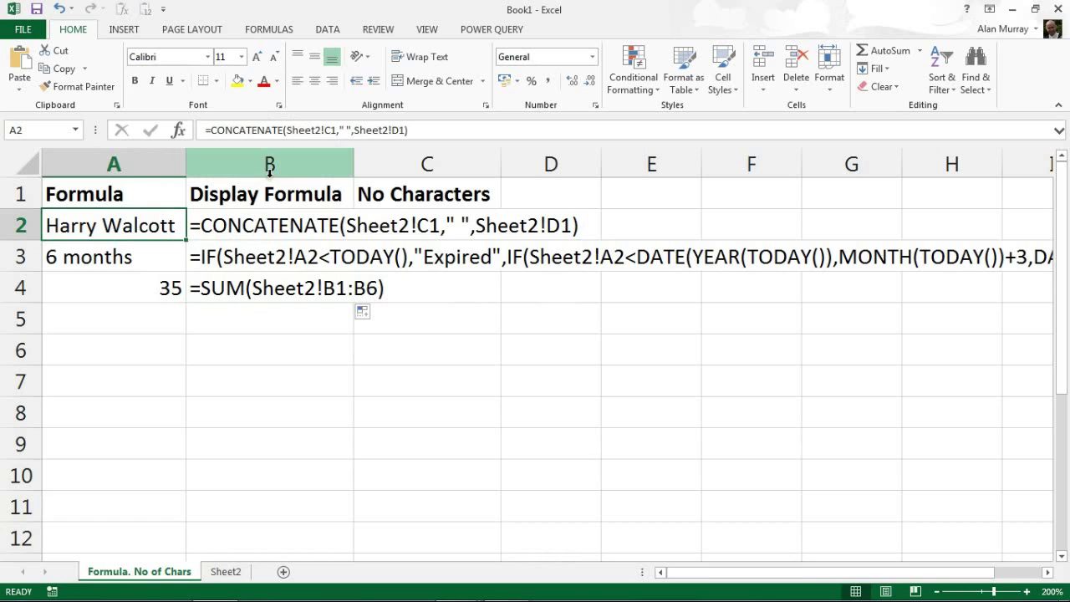
left_click(272, 30)
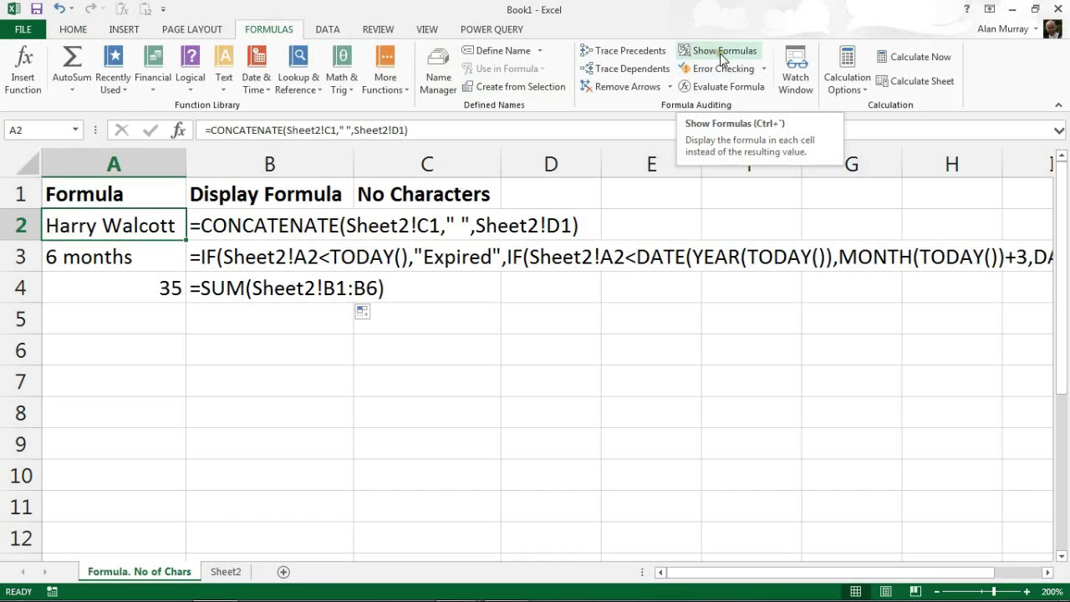
left_click(305, 235)
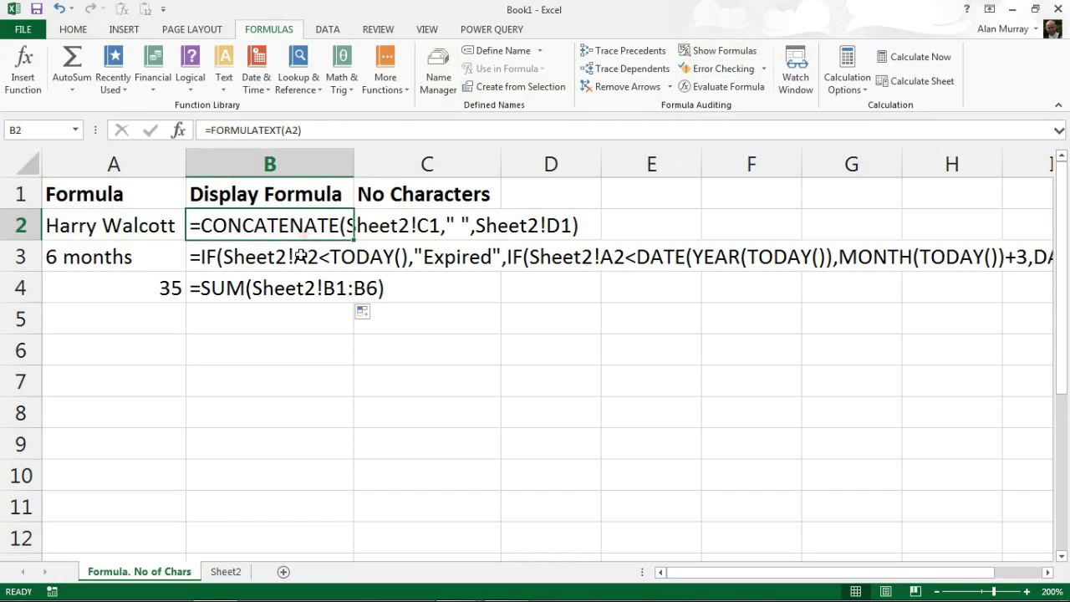
left_click(303, 253)
left_click(313, 294)
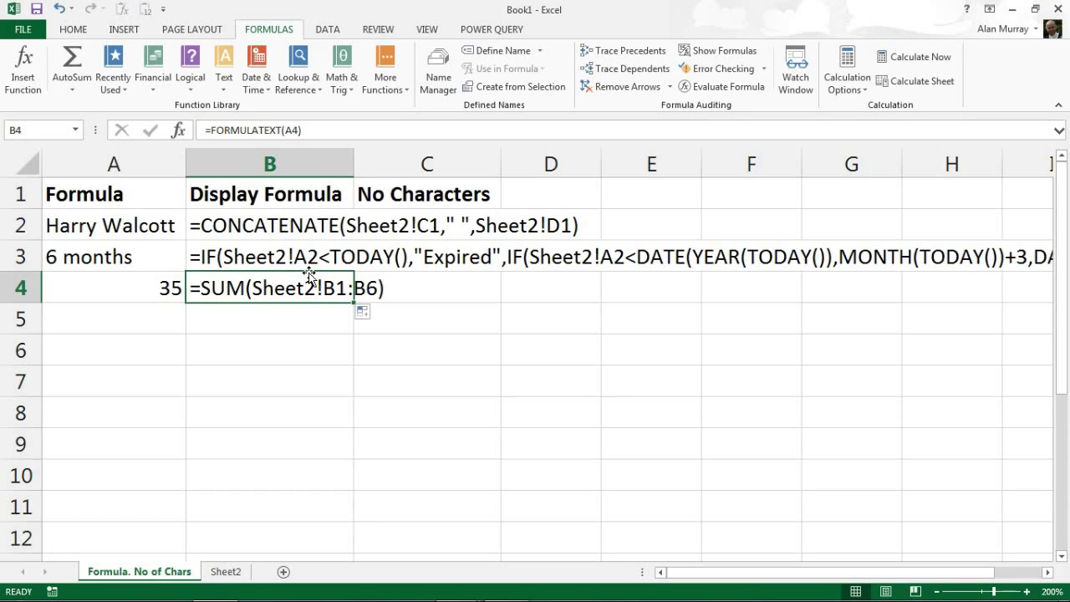
left_click(300, 259)
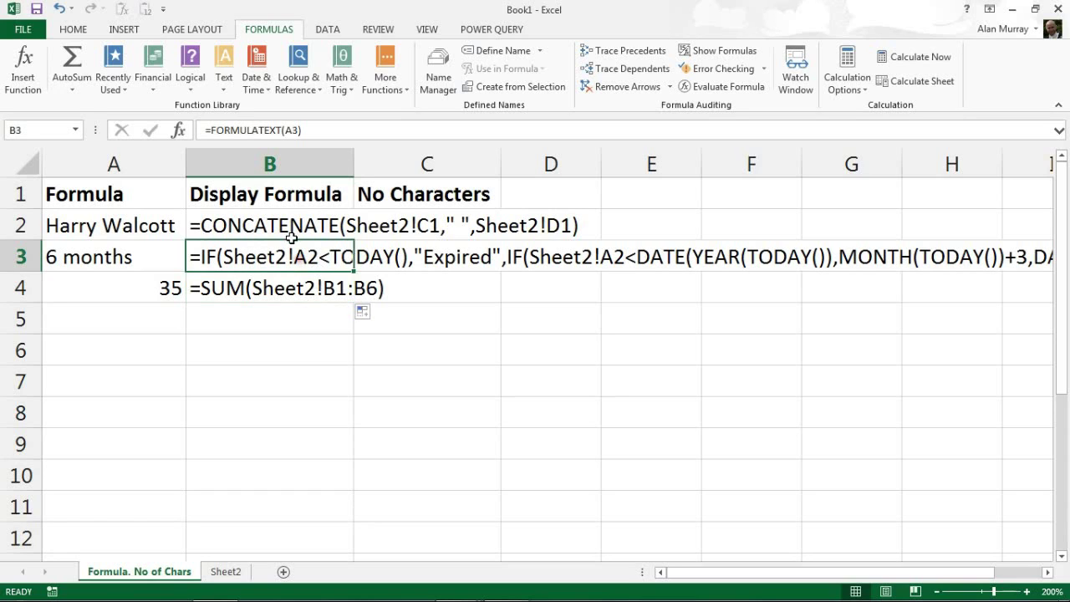
left_click(289, 226)
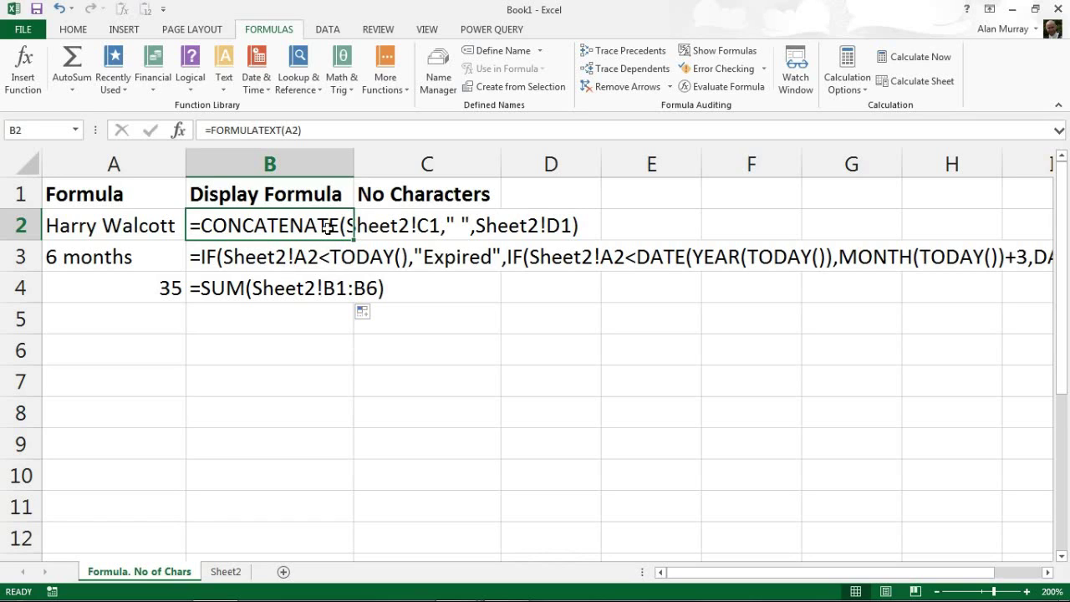
Clear the FORMULATEXT formulas from cells B2:B4.
left_click(401, 232)
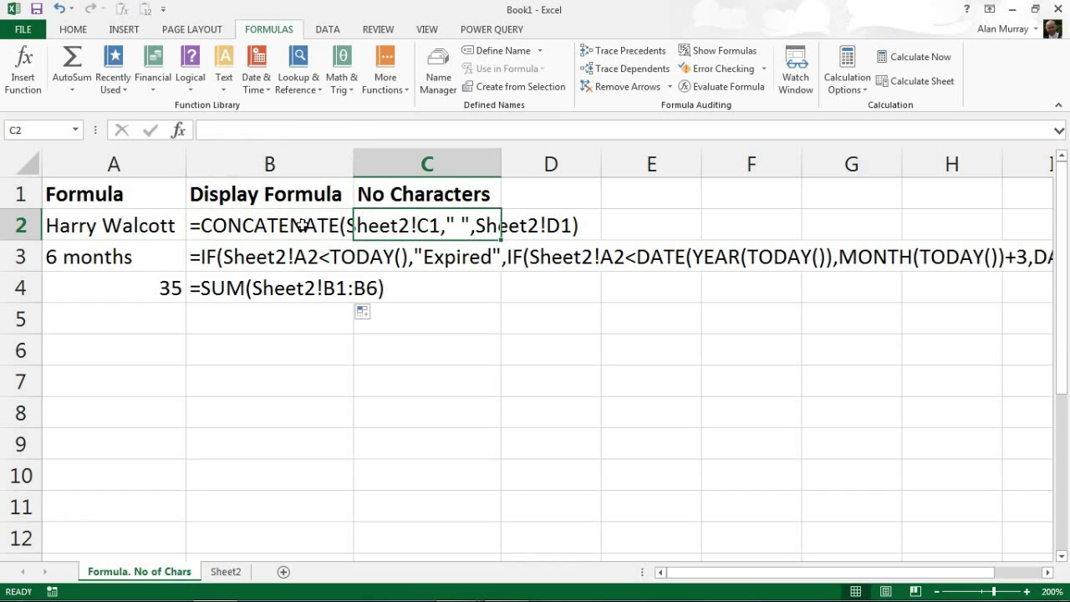
left_click_drag(304, 227, 300, 294)
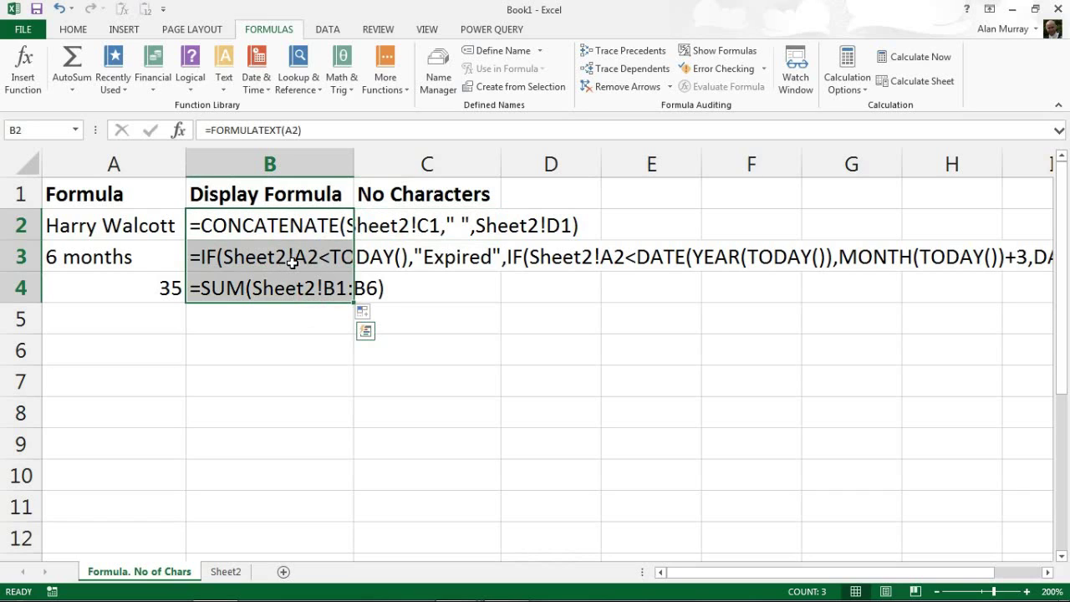
key("Delete")
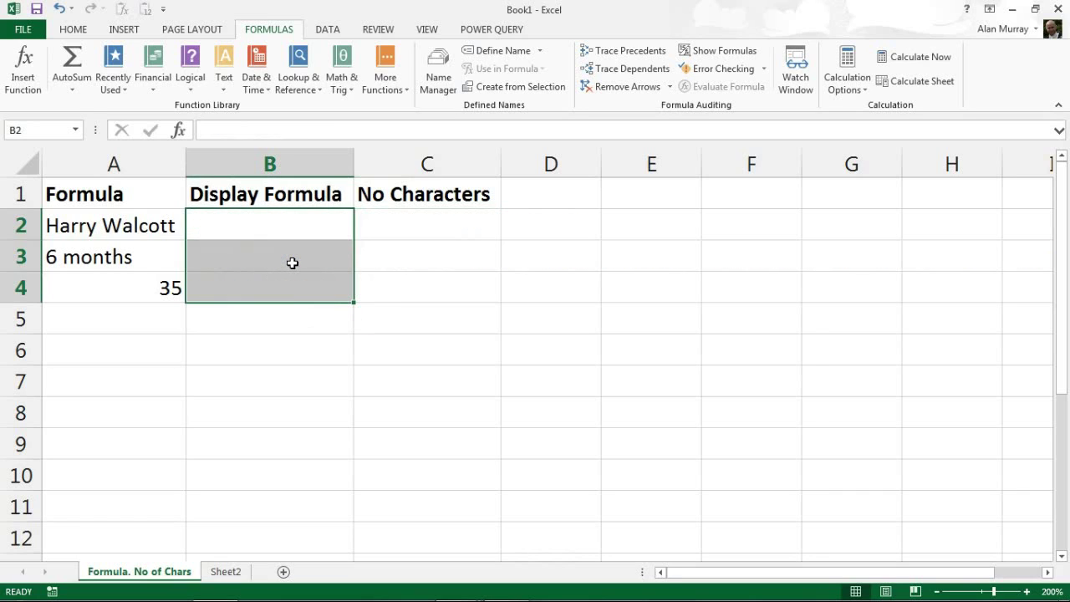
Write the formula =FORMULATEXT(A2) in cell C2 under No Characters, keeping the cell in editing.
left_click(417, 215)
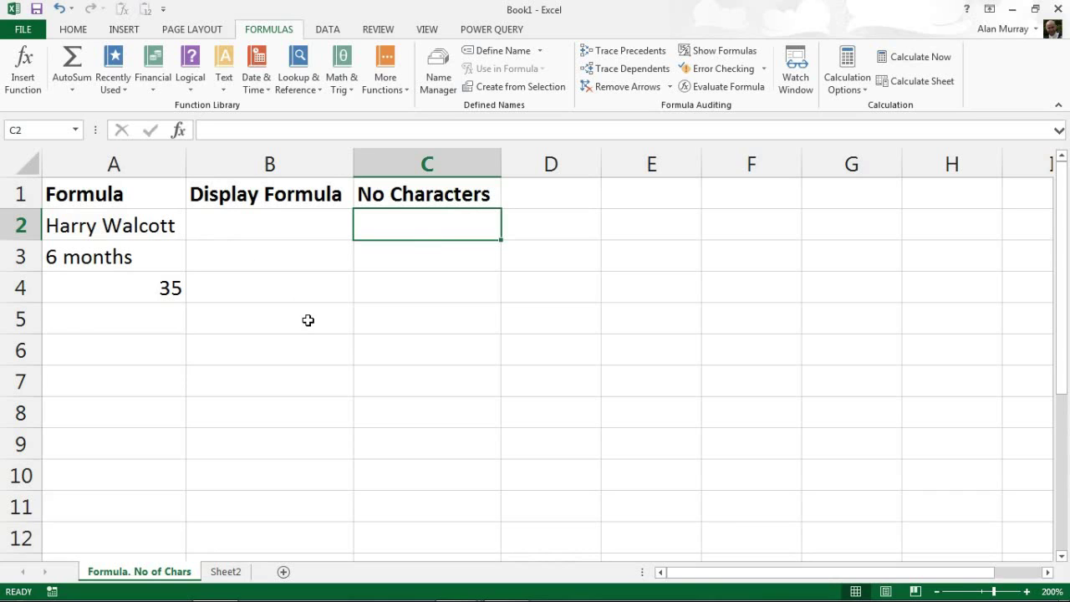
type("=")
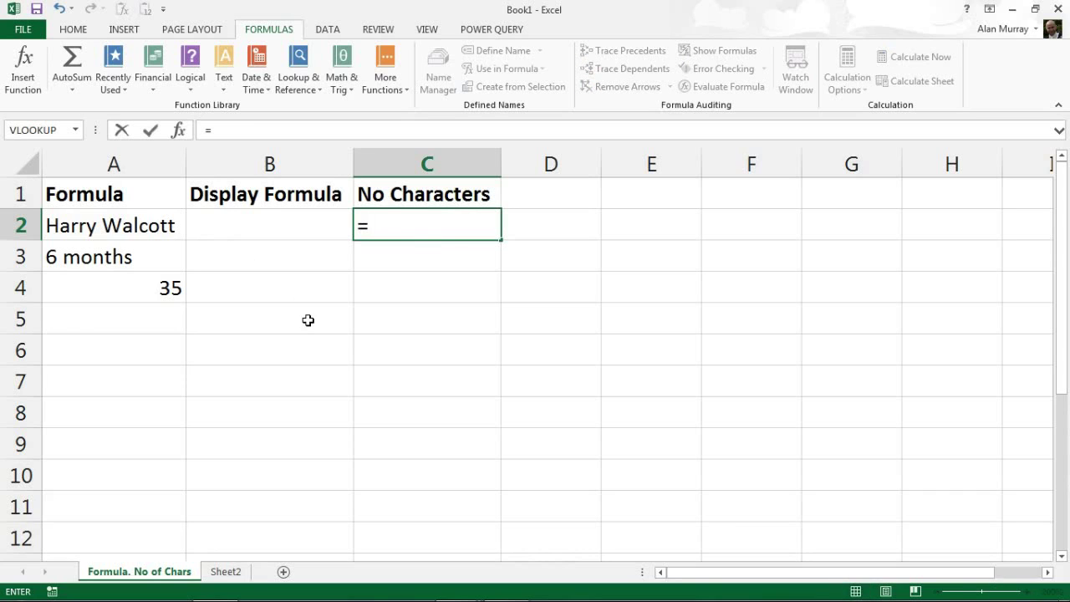
type("formulatext")
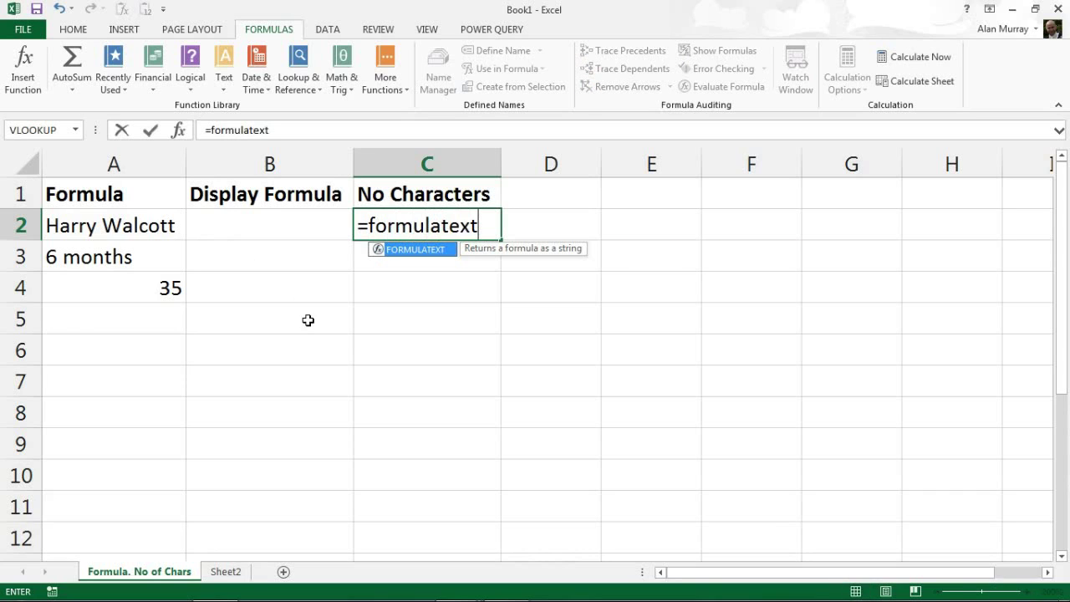
type("(")
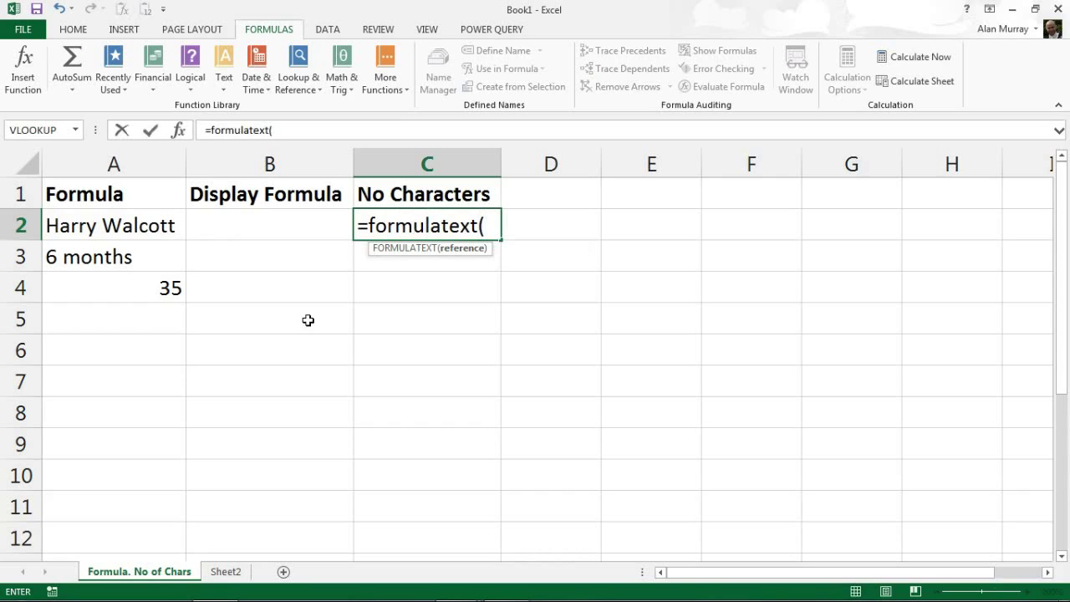
left_click(140, 227)
type(")")
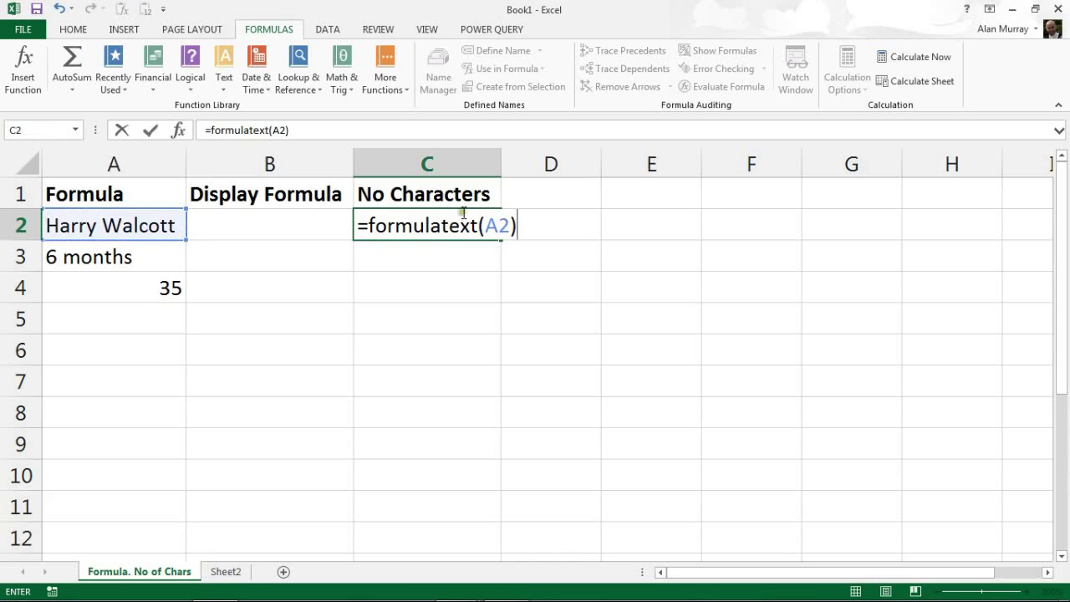
Wrap the FORMULATEXT function in C2 in LEN, making it =LEN(FORMULATEXT(A2)), and commit the formula.
left_click(366, 227)
type("len")
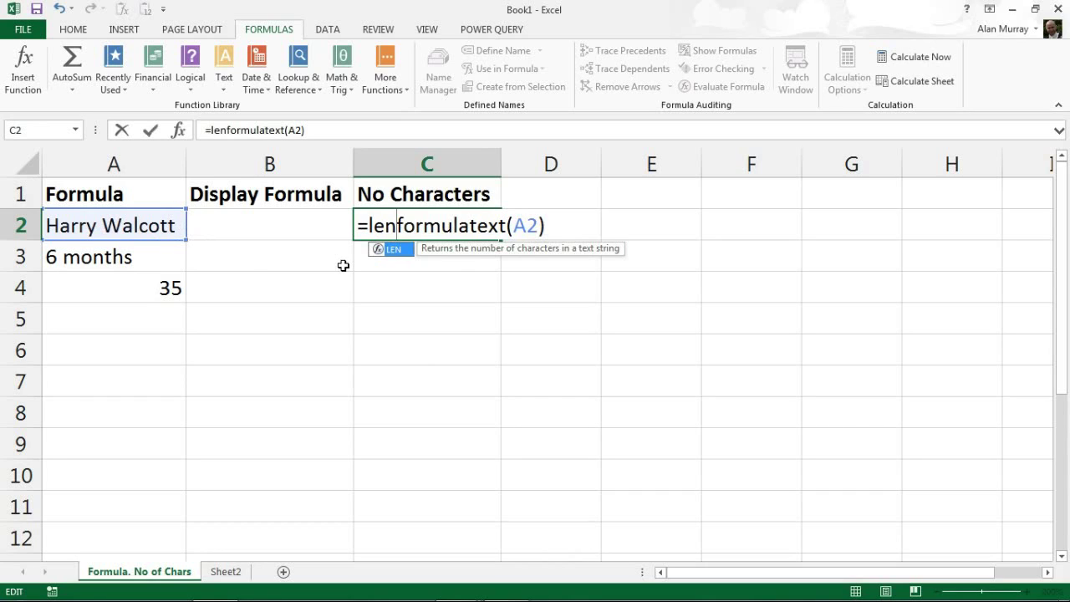
type("(")
left_click(553, 226)
type(")")
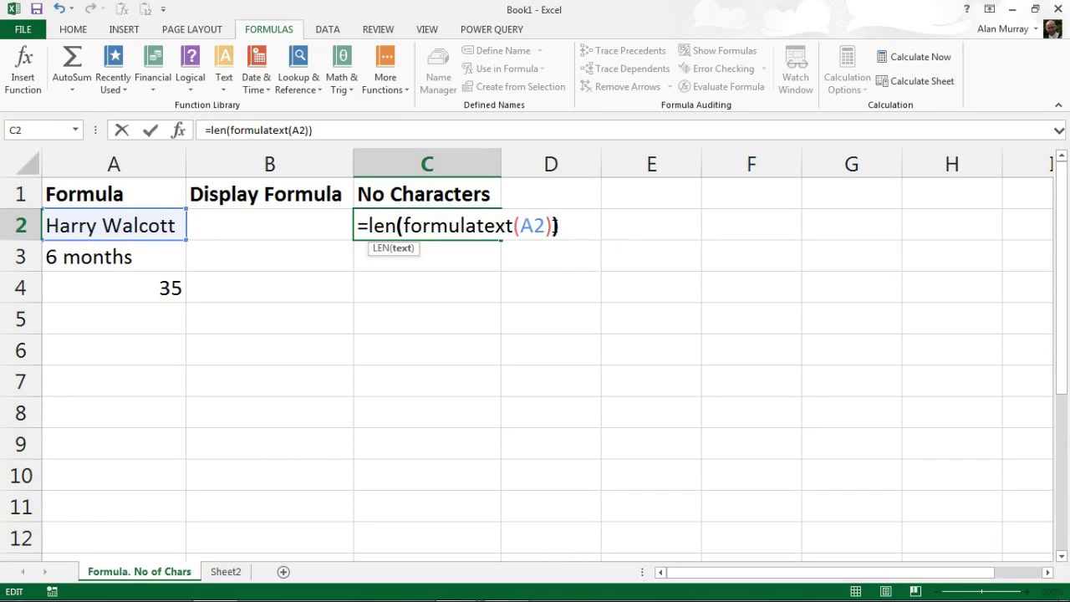
left_click(406, 227)
left_click_drag(405, 227, 553, 224)
left_click(558, 226)
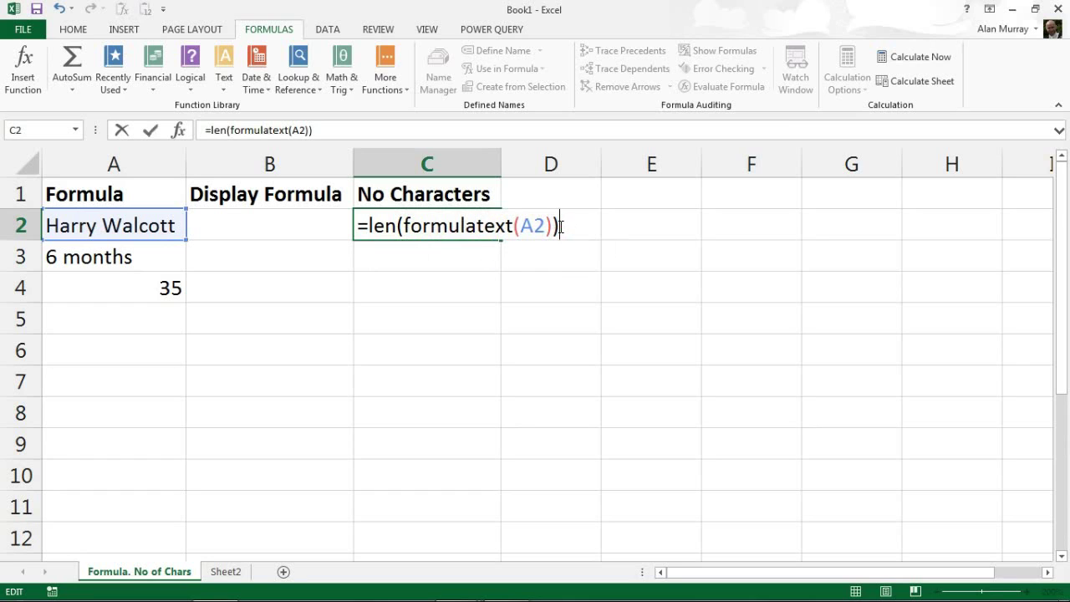
key("Return")
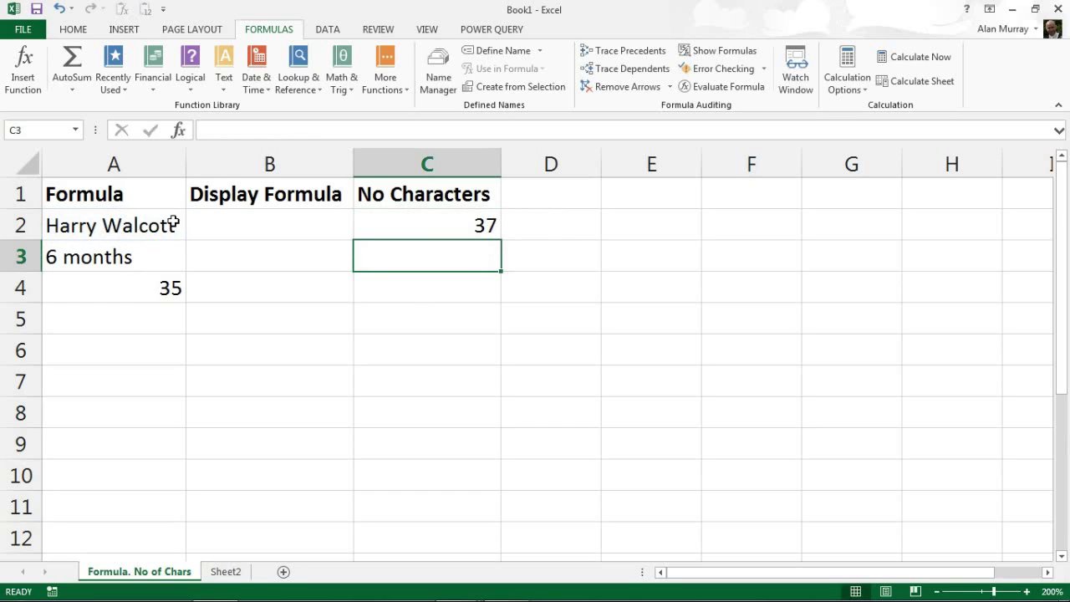
Fill the character-count formula from C2 down to C4.
left_click(133, 233)
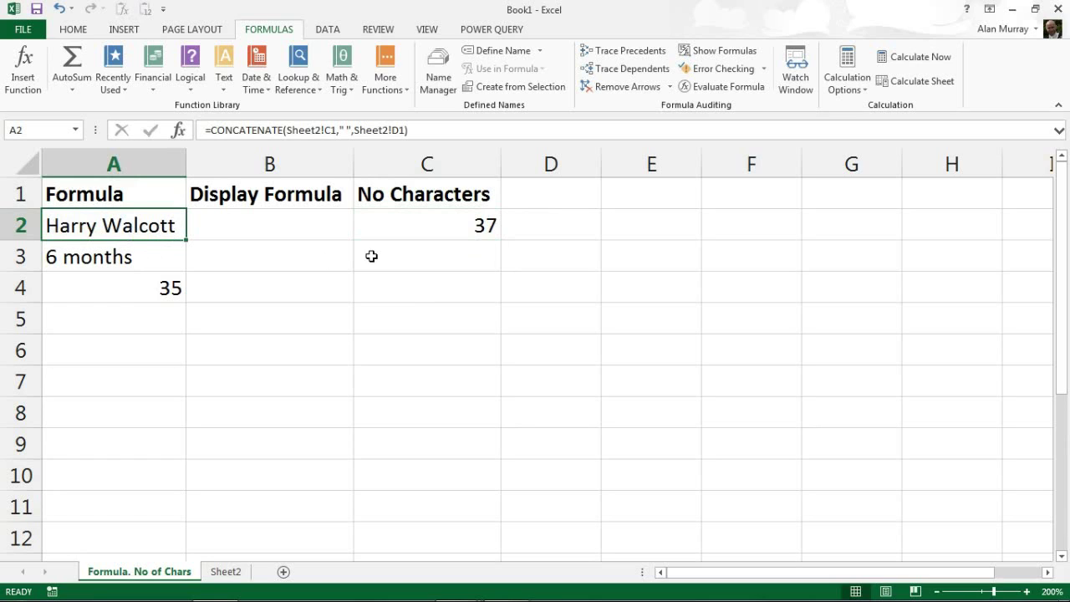
left_click(449, 219)
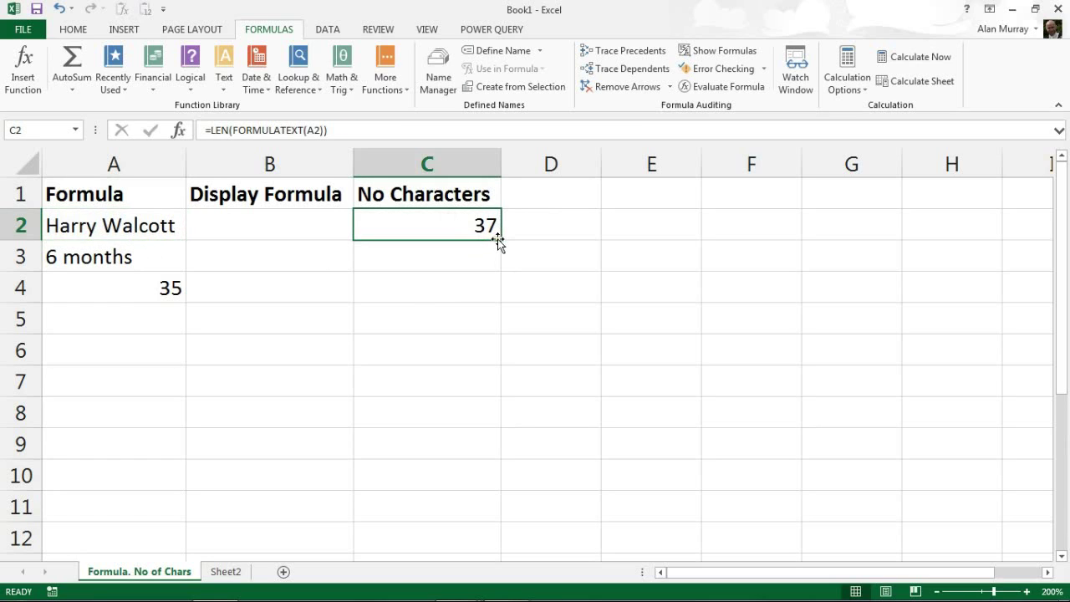
left_click_drag(500, 240, 501, 297)
left_click(306, 235)
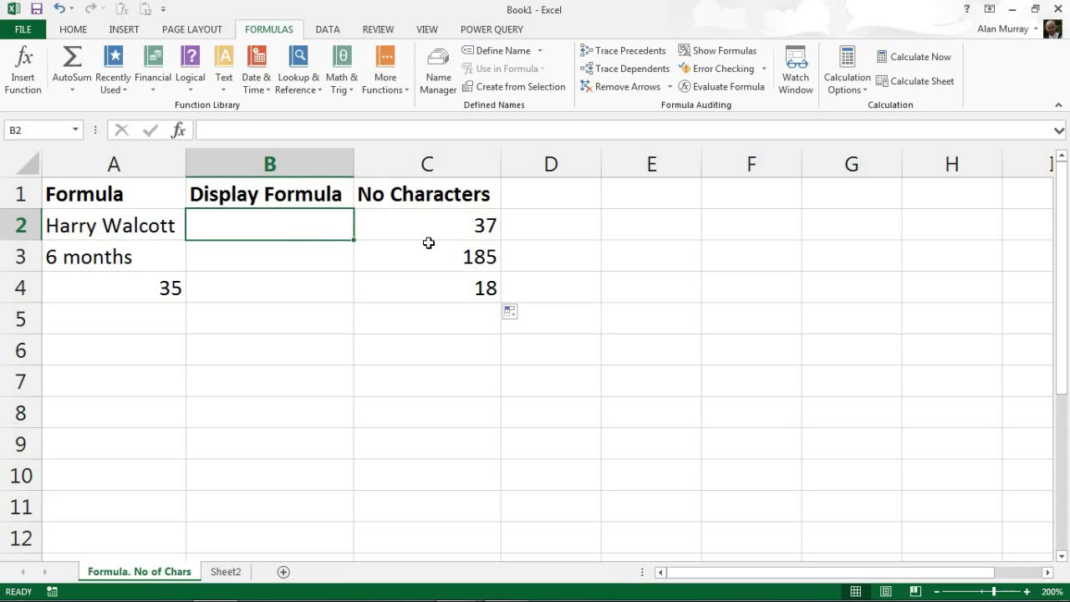
left_click_drag(482, 244, 530, 239)
left_click(531, 238)
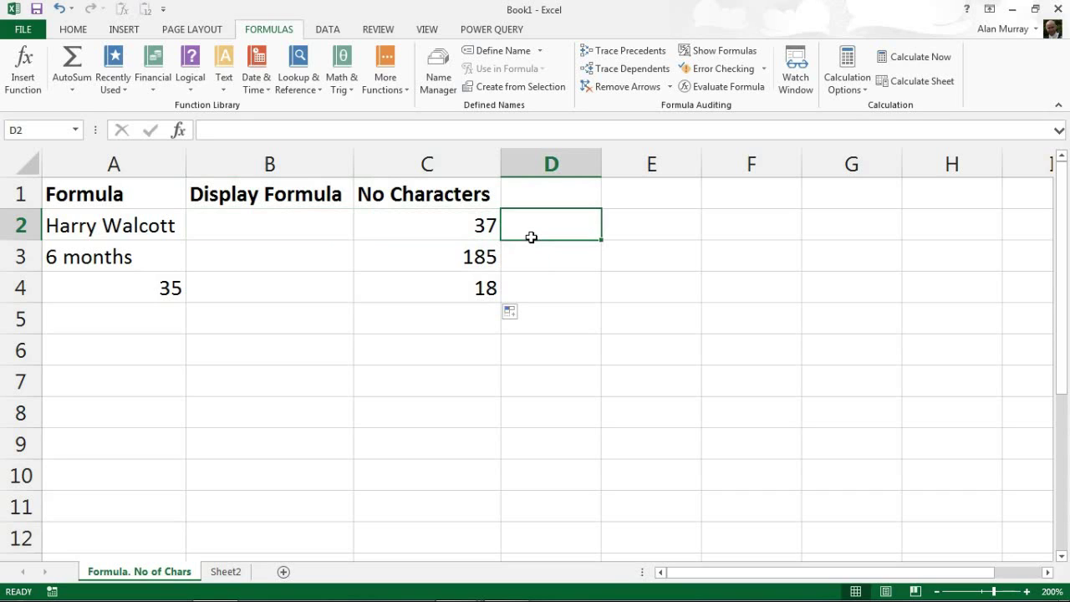